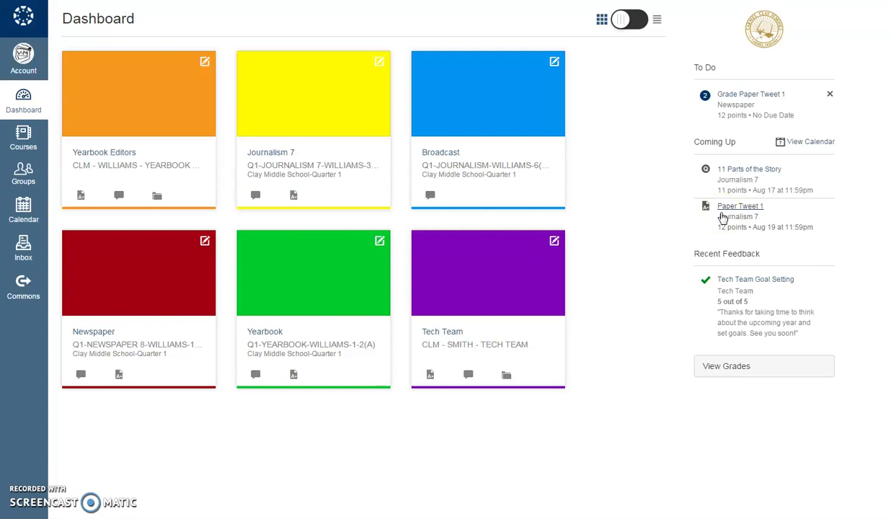
Step: Open the Paper Tweet 1 assignment from the Journalism 7 course's assignments
left_click(303, 104)
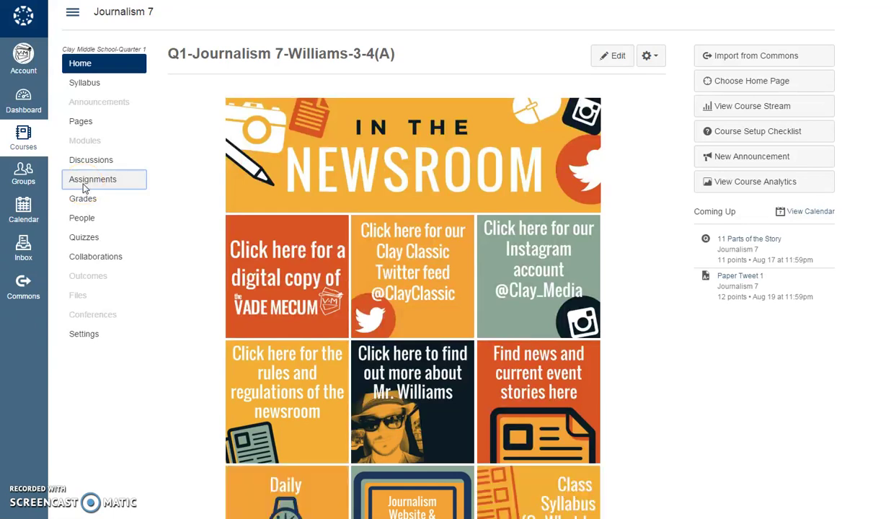
left_click(87, 181)
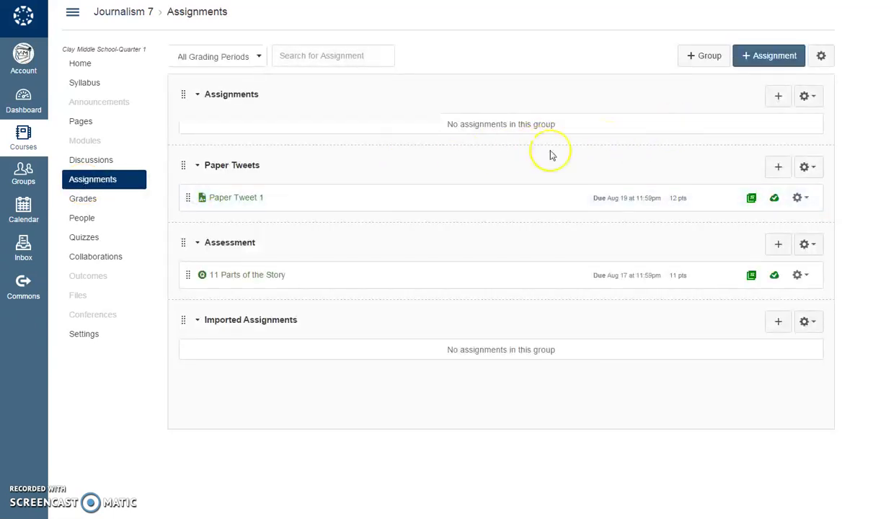
left_click(223, 200)
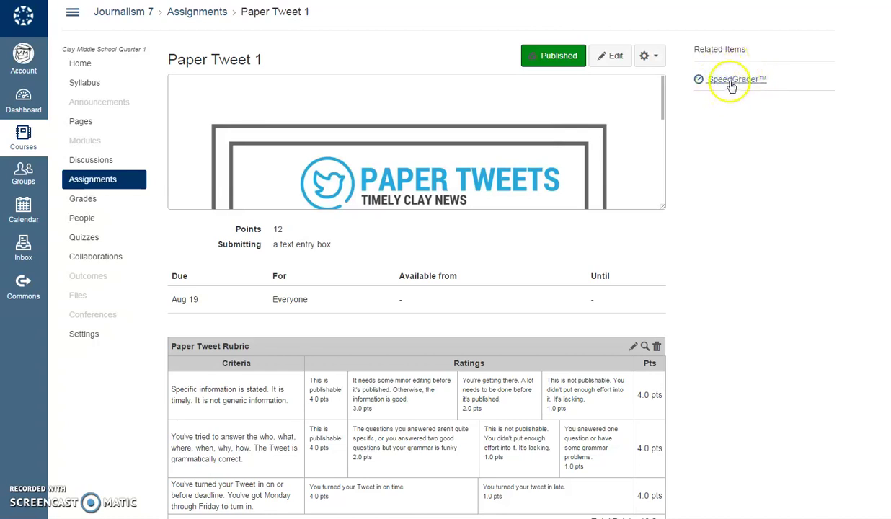
Step: Return to the dashboard and open the Newspaper course's Paper Tweet 1 submissions for grading from the to-do list
left_click(26, 134)
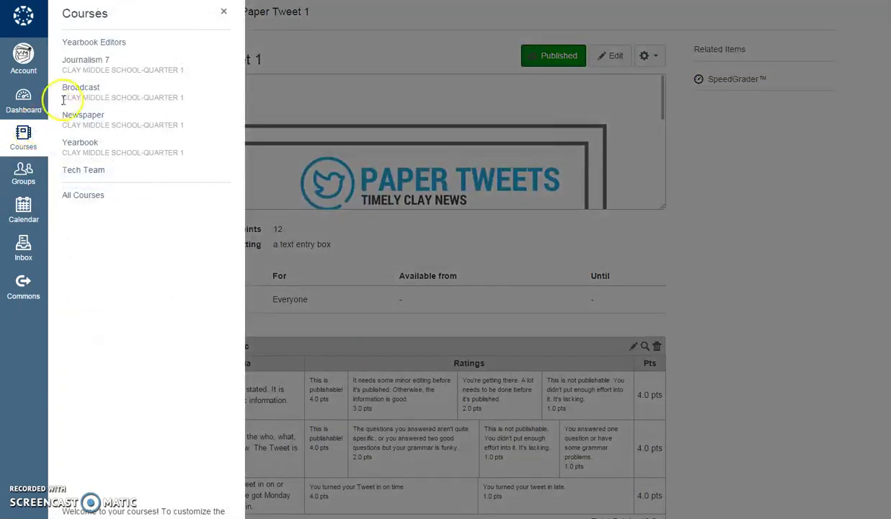
left_click(28, 105)
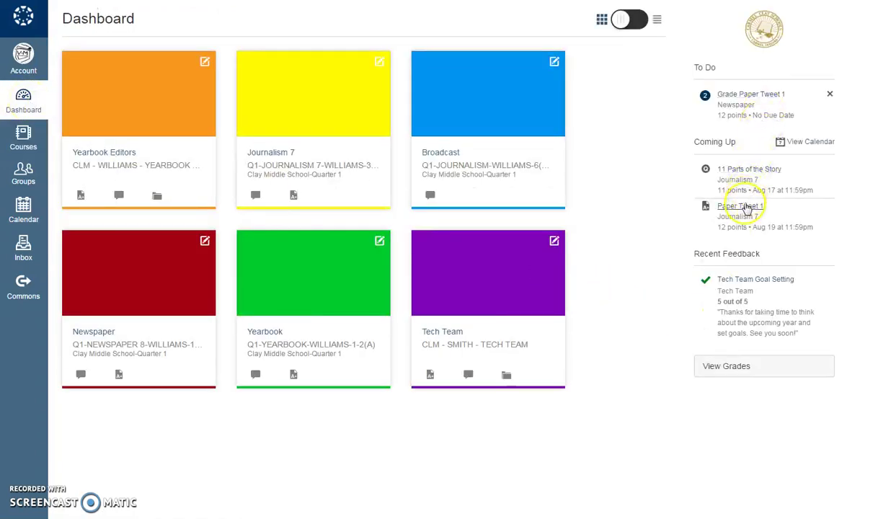
left_click(746, 98)
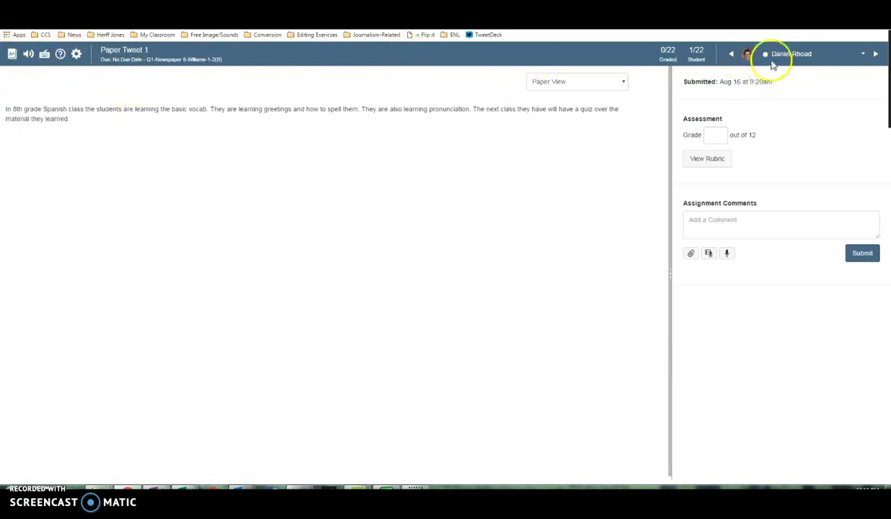
Step: Look through the SpeedGrader student list and view the rubric for the current submission
left_click(863, 54)
scroll(808, 178, "down", 2)
scroll(812, 179, "up", 2)
scroll(812, 177, "down", 3)
scroll(810, 176, "up", 5)
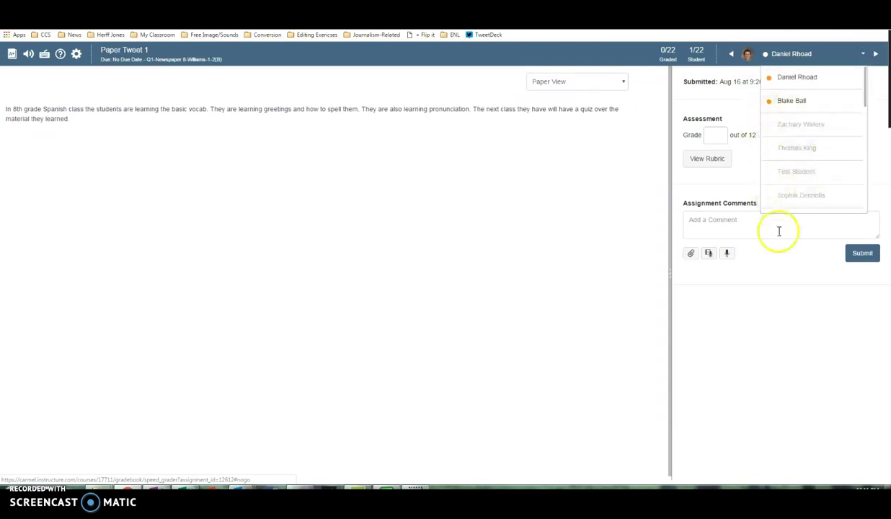
left_click(766, 308)
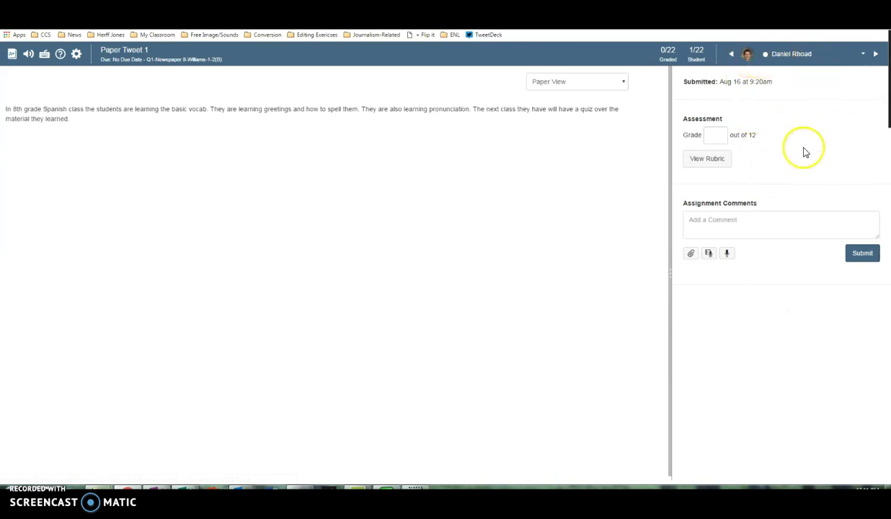
left_click(722, 162)
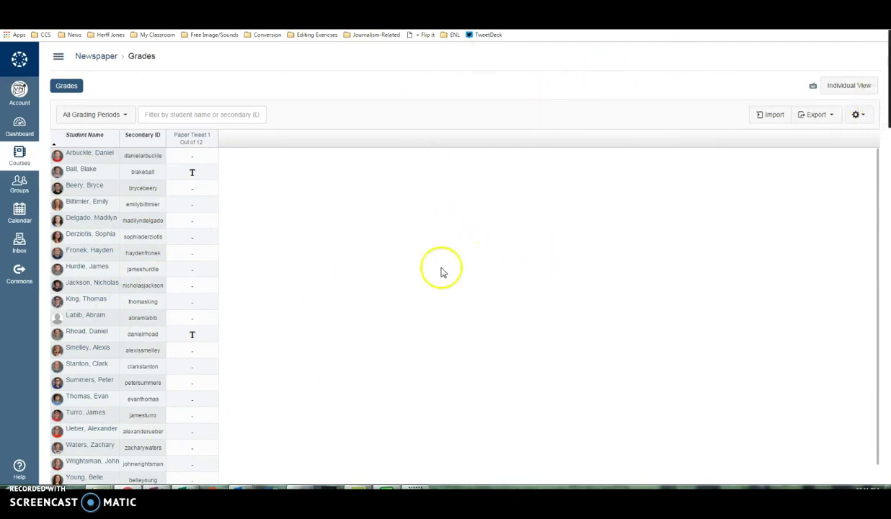
Step: Reopen the Newspaper Paper Tweet 1 grading task from the dashboard and view SpeedGrader's keyboard shortcuts
left_click(19, 124)
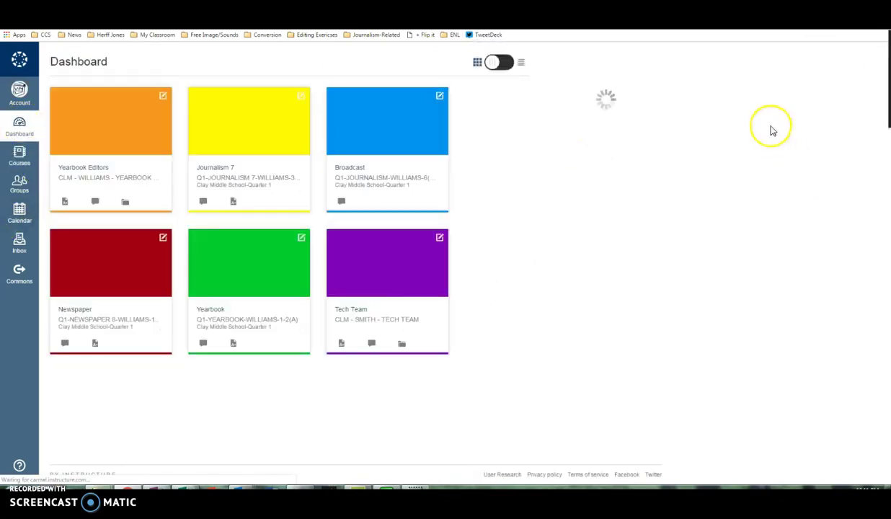
left_click(599, 123)
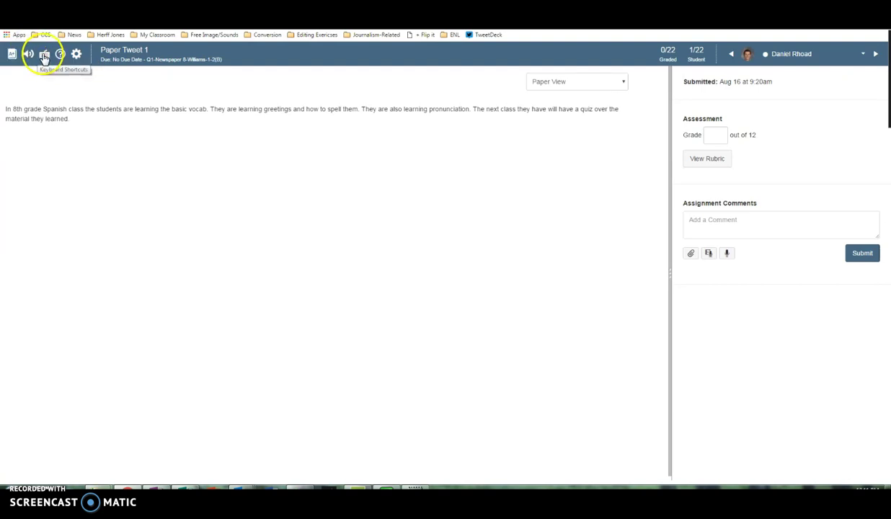
left_click(45, 56)
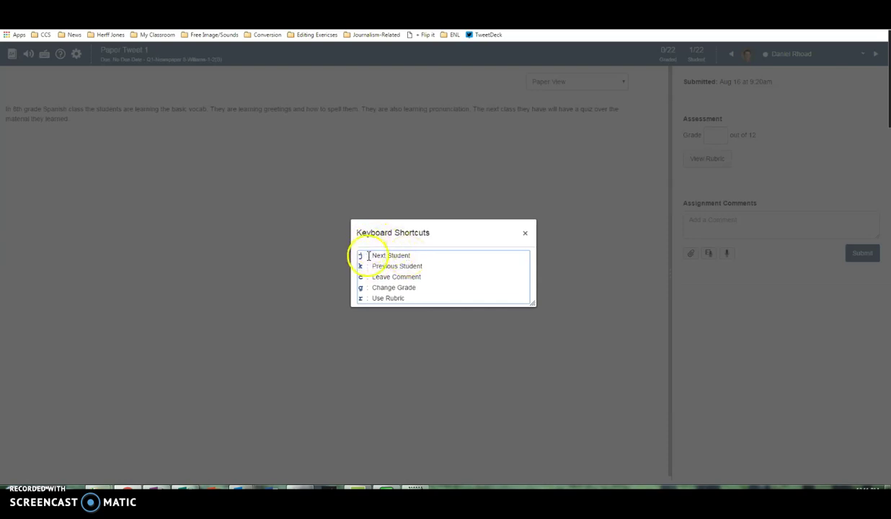
left_click(525, 233)
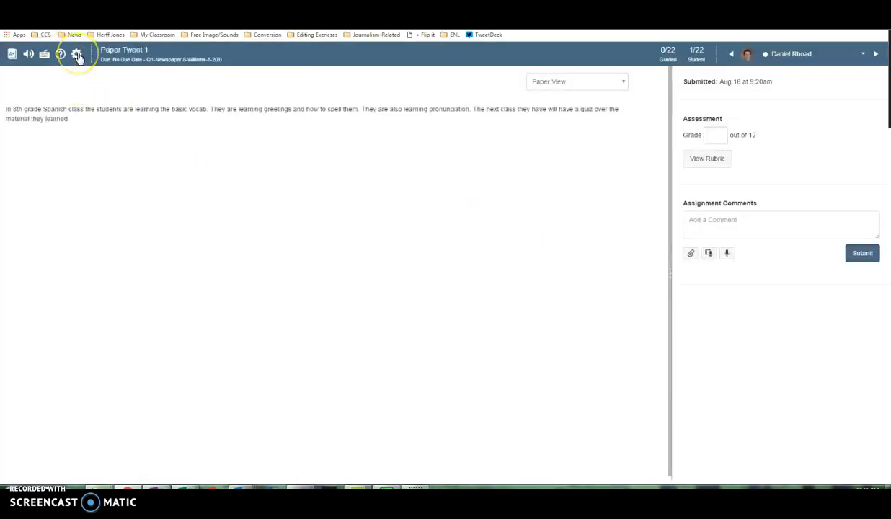
Step: Set the SpeedGrader student list to sort by submission status (needs grading, not submitted, etc) and save the settings
left_click(78, 55)
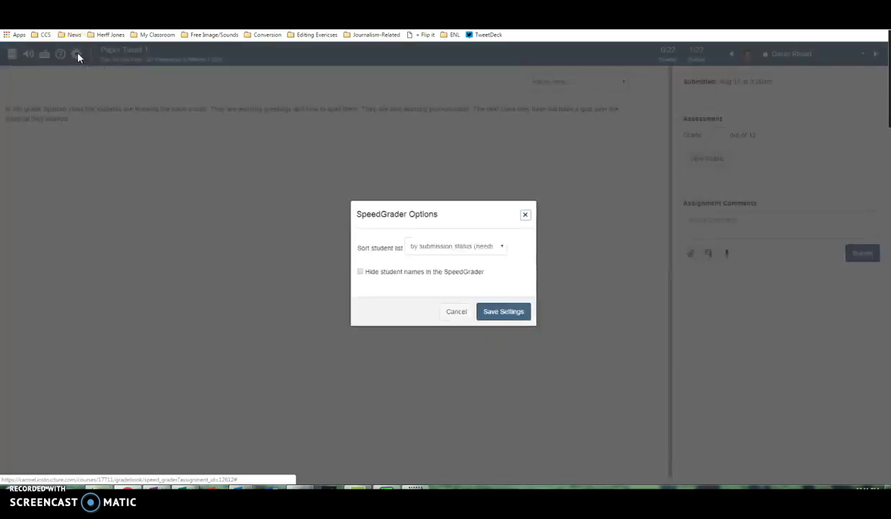
left_click(470, 249)
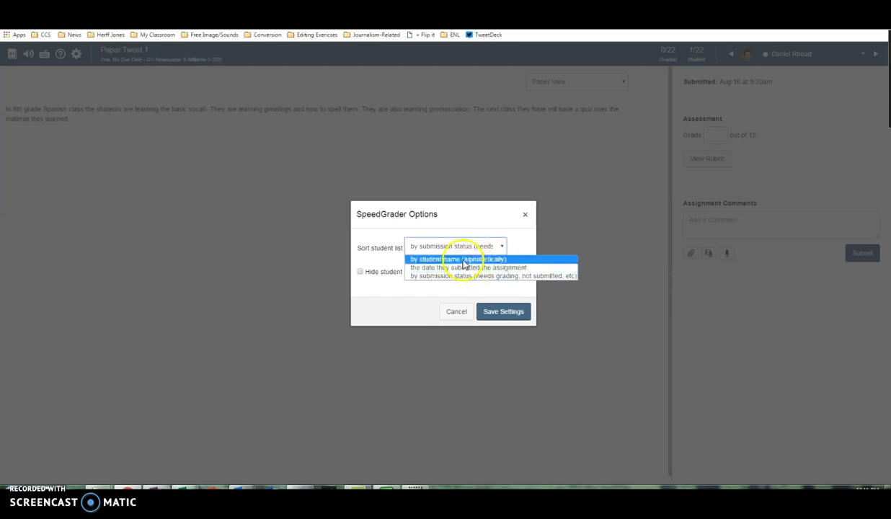
left_click(460, 276)
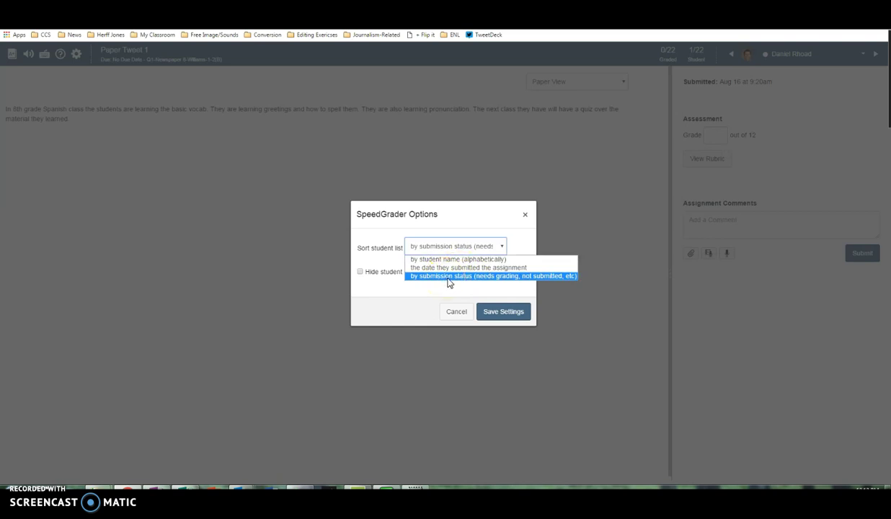
left_click(445, 267)
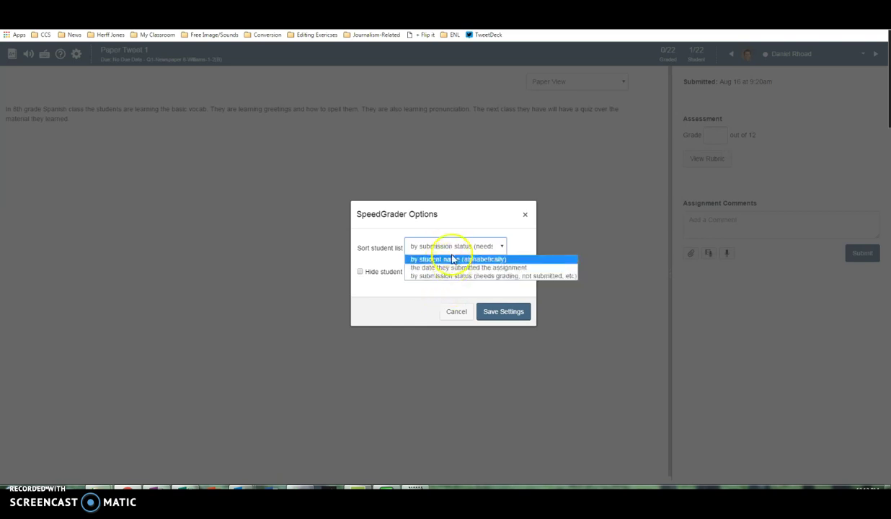
left_click(453, 277)
left_click(512, 313)
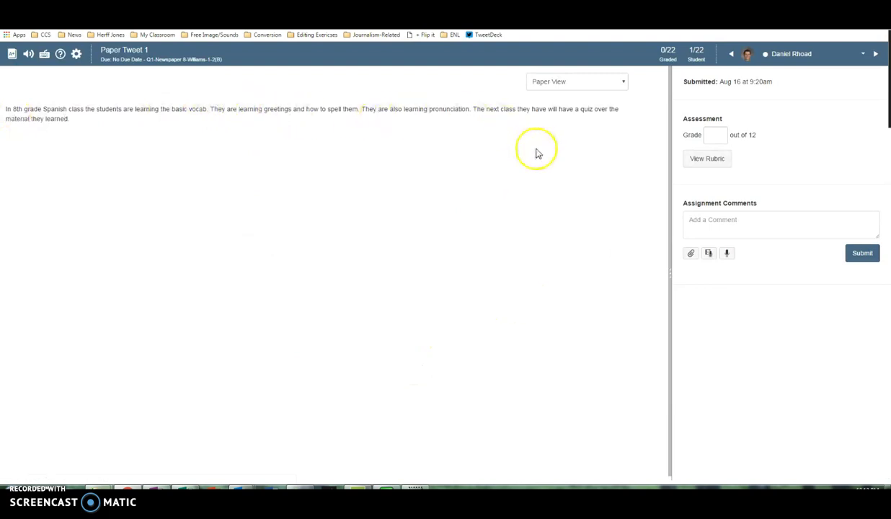
Step: Grade the first student's submission with the rubric, giving 4.0 points on each of the three criteria, and save and submit it
left_click(721, 162)
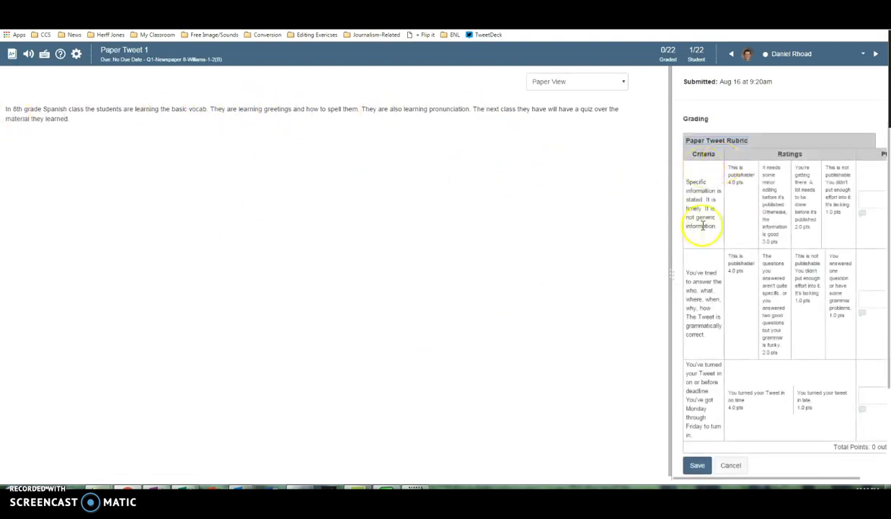
left_click(737, 213)
left_click(745, 302)
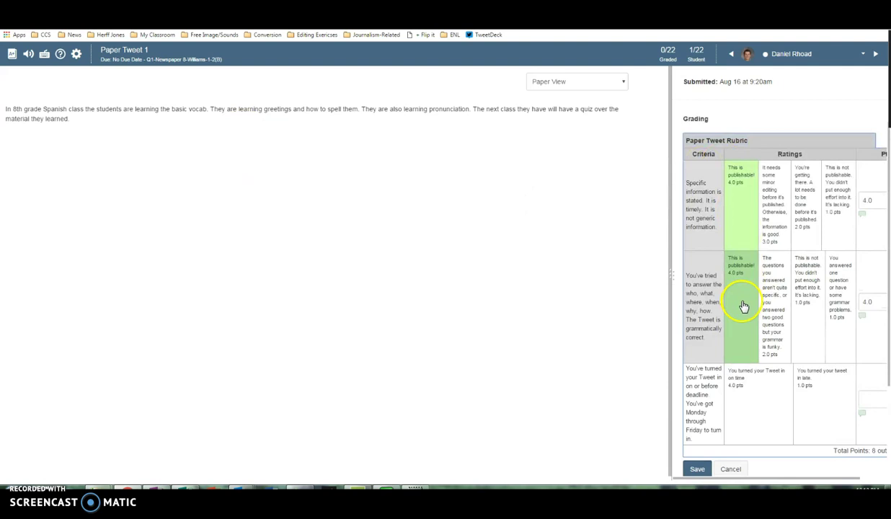
left_click(760, 401)
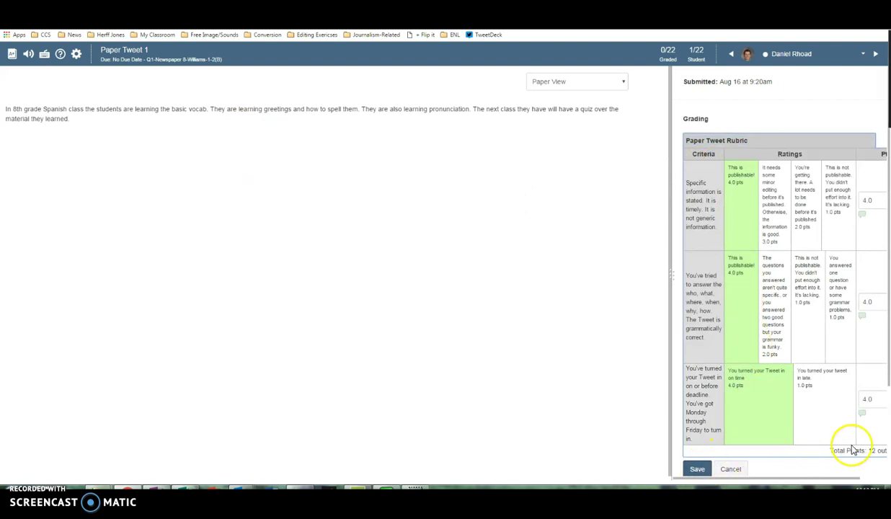
left_click(709, 474)
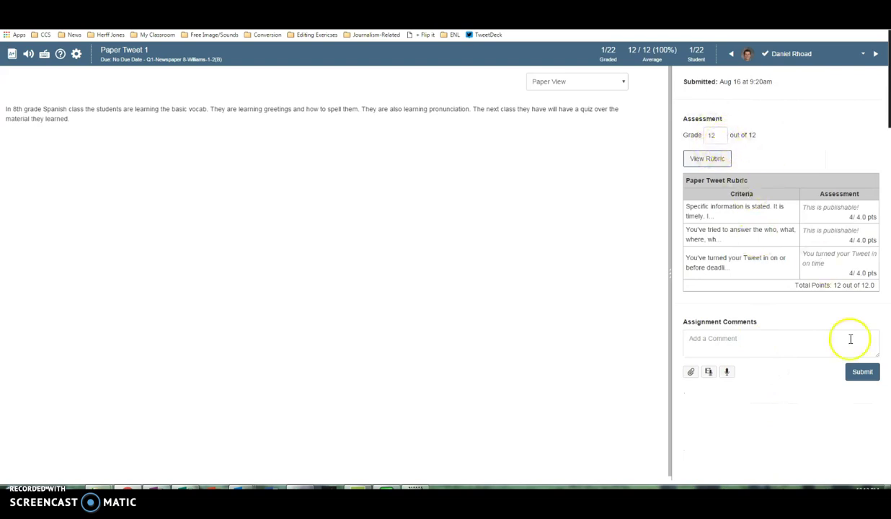
left_click(858, 373)
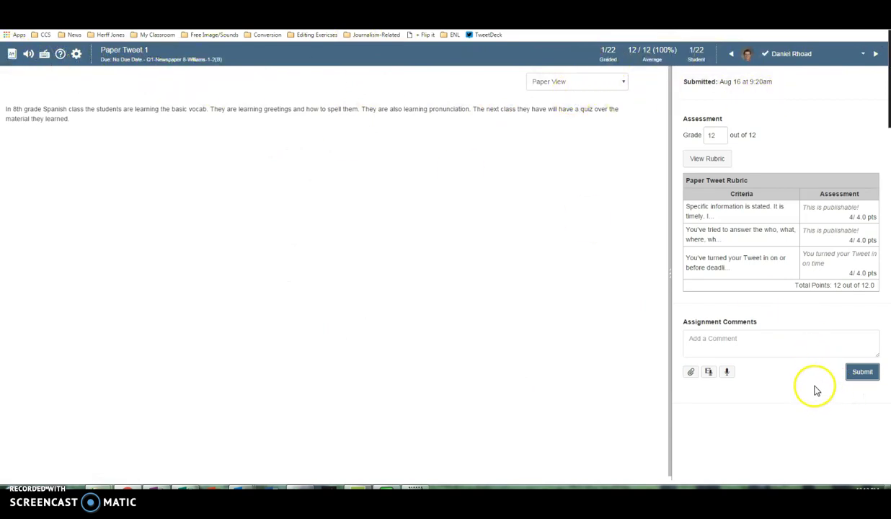
Step: Check the Paper Tweet 1 scores in the Newspaper gradebook and return to the dashboard
left_click(875, 54)
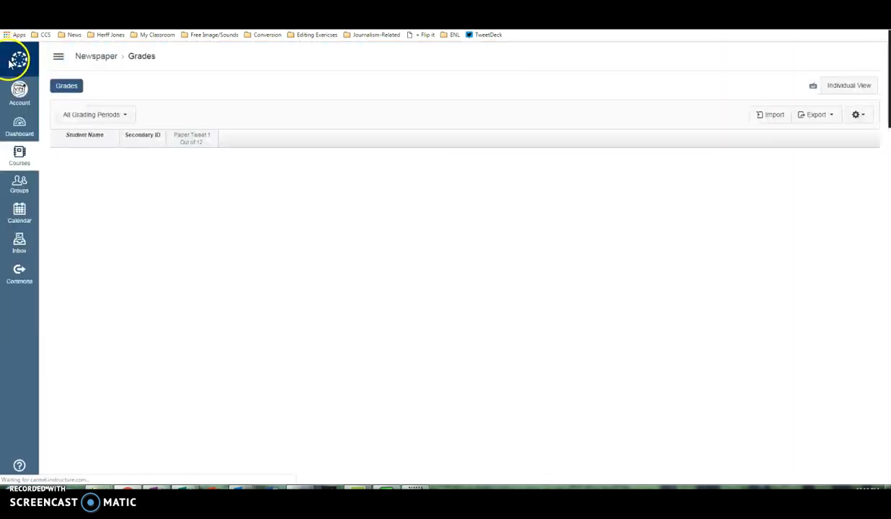
scroll(189, 235, "down", 2)
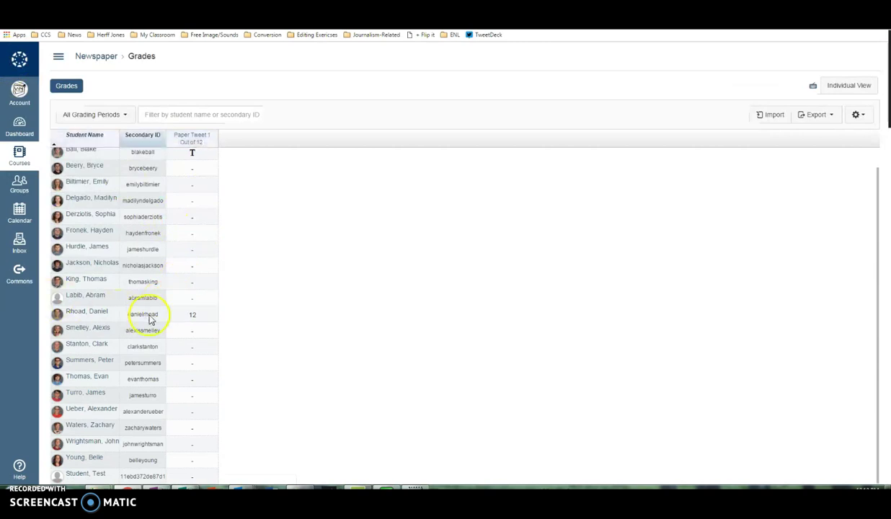
scroll(155, 303, "up", 2)
left_click(22, 125)
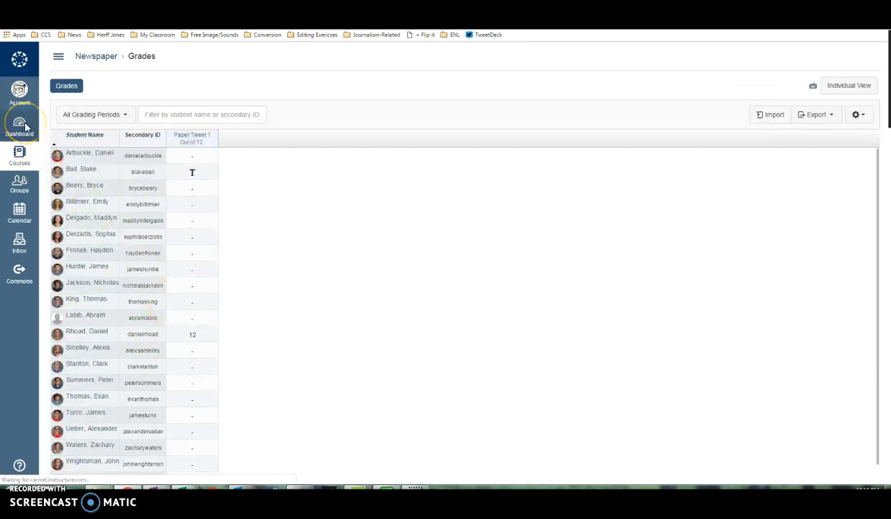